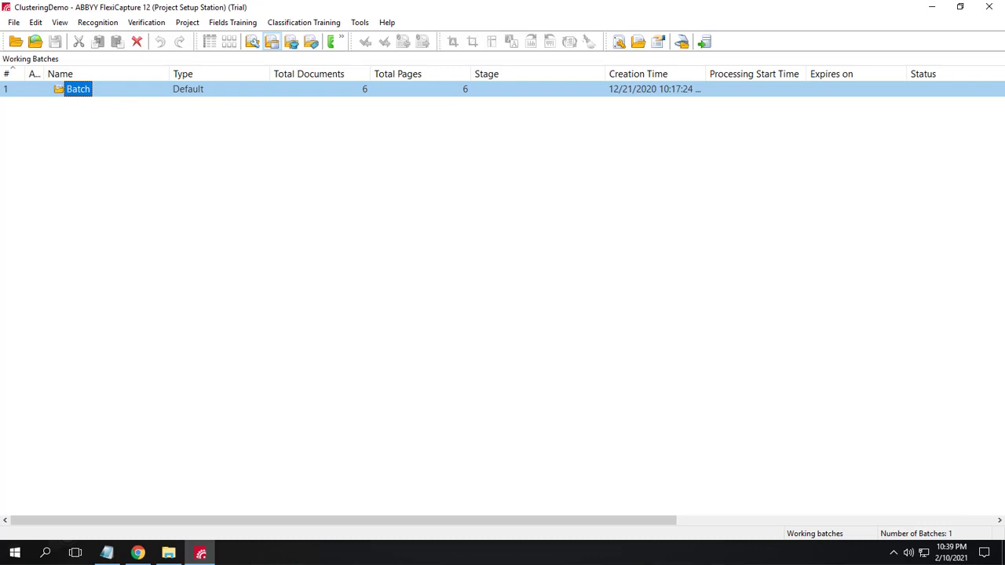
# Review the Enable clustering option among the additional features of the European Invoice document definition.
pyautogui.click(187, 23)
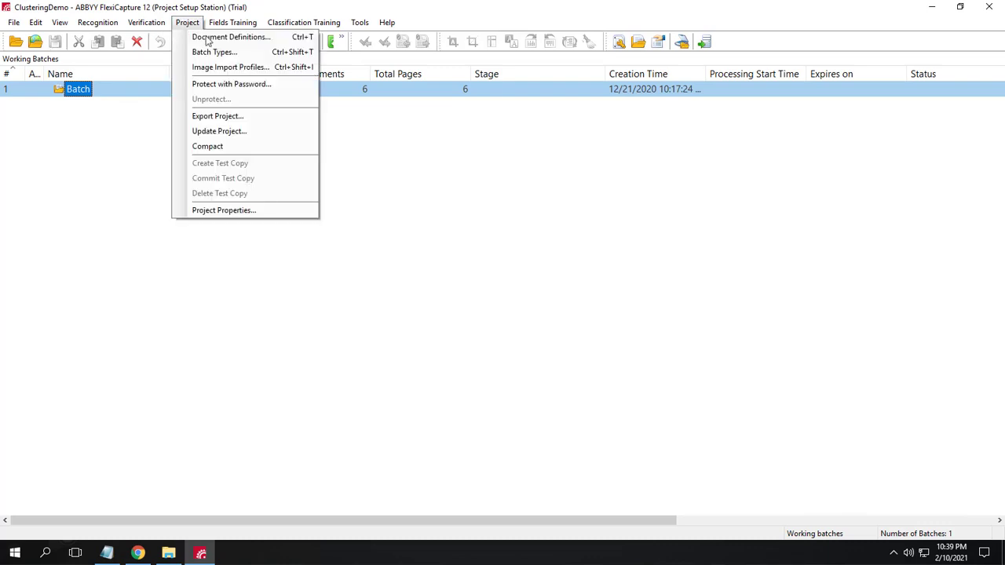
pyautogui.click(209, 39)
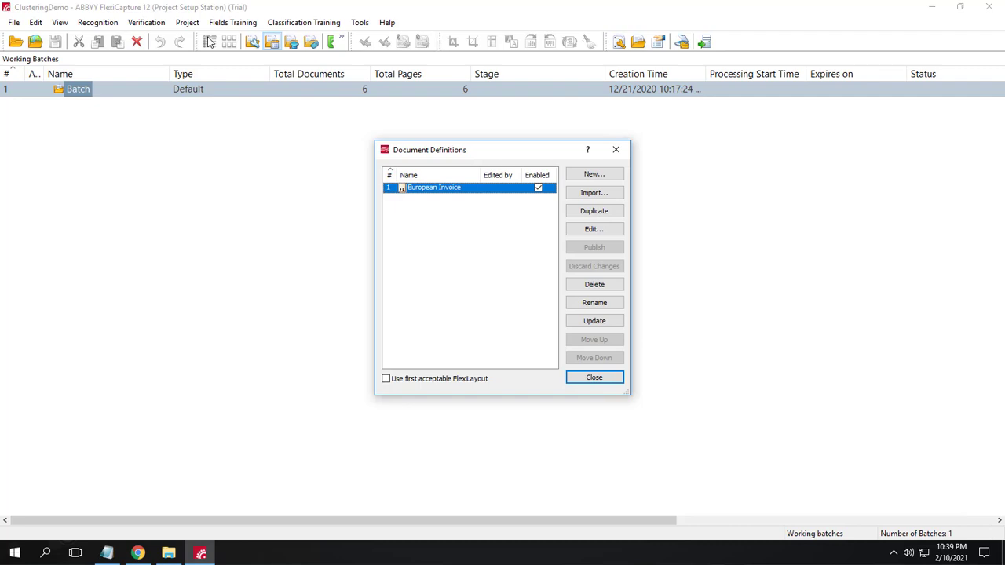
pyautogui.click(601, 232)
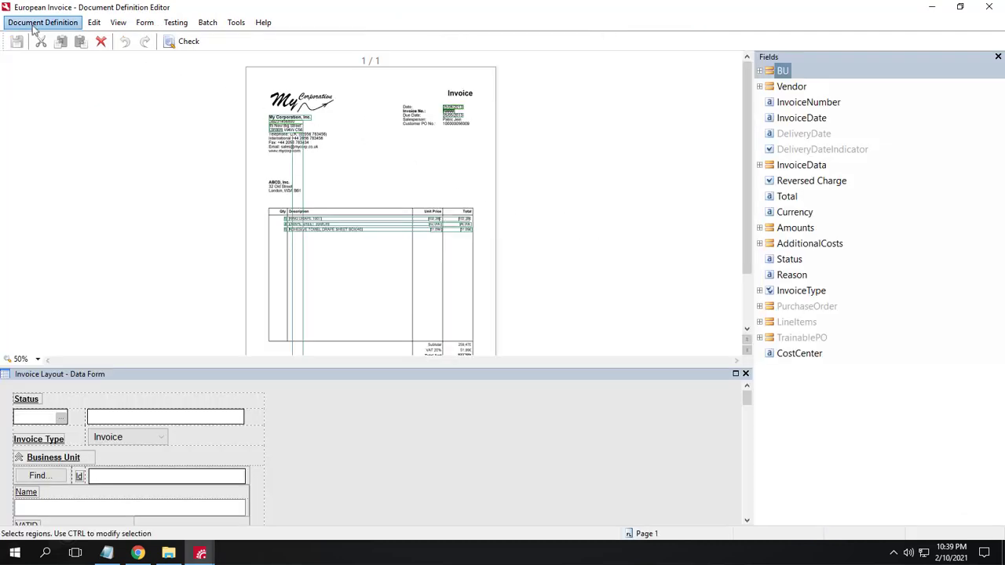
pyautogui.click(35, 24)
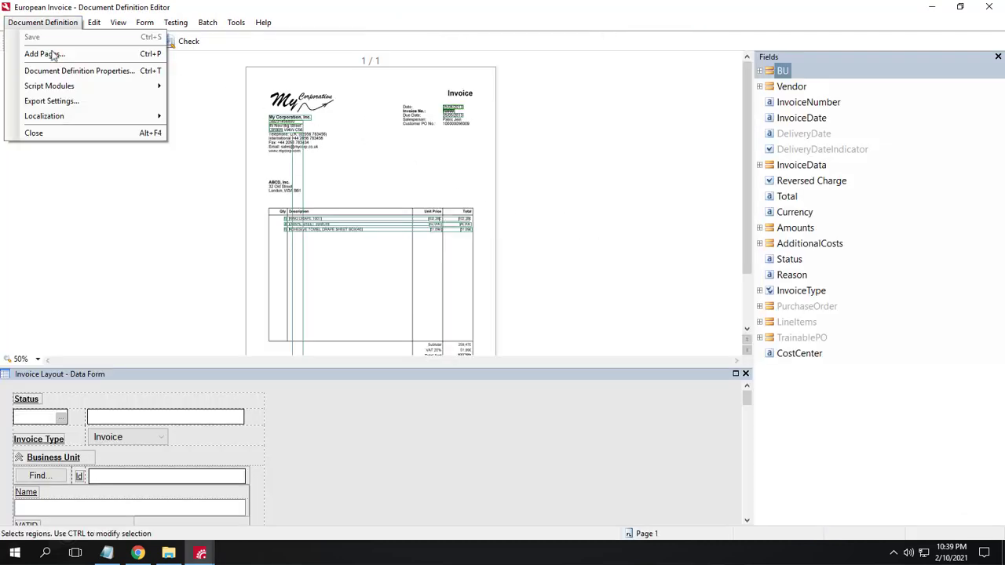
pyautogui.click(67, 71)
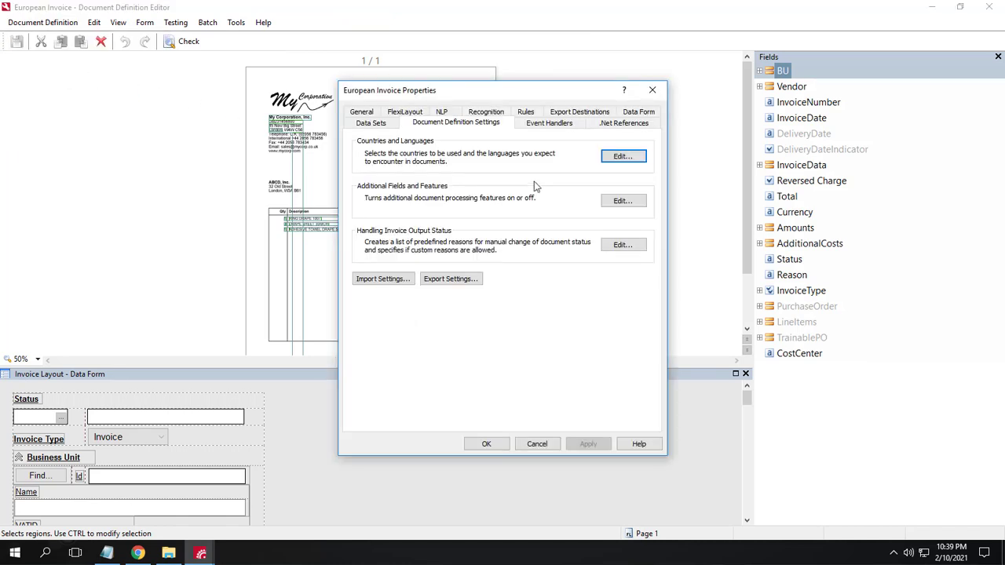
pyautogui.click(623, 202)
pyautogui.scroll(-10, 563, 211)
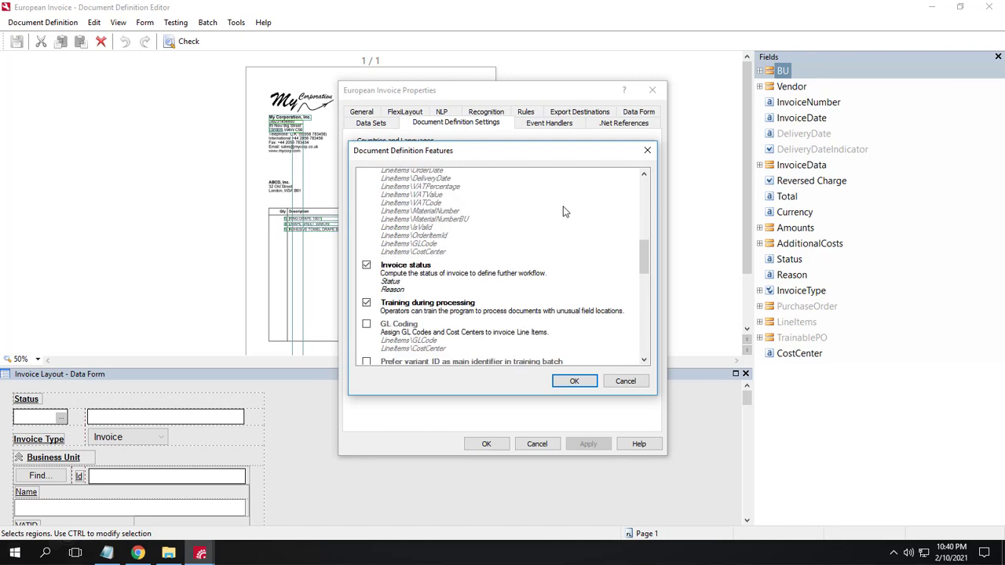
pyautogui.scroll(-10, 563, 211)
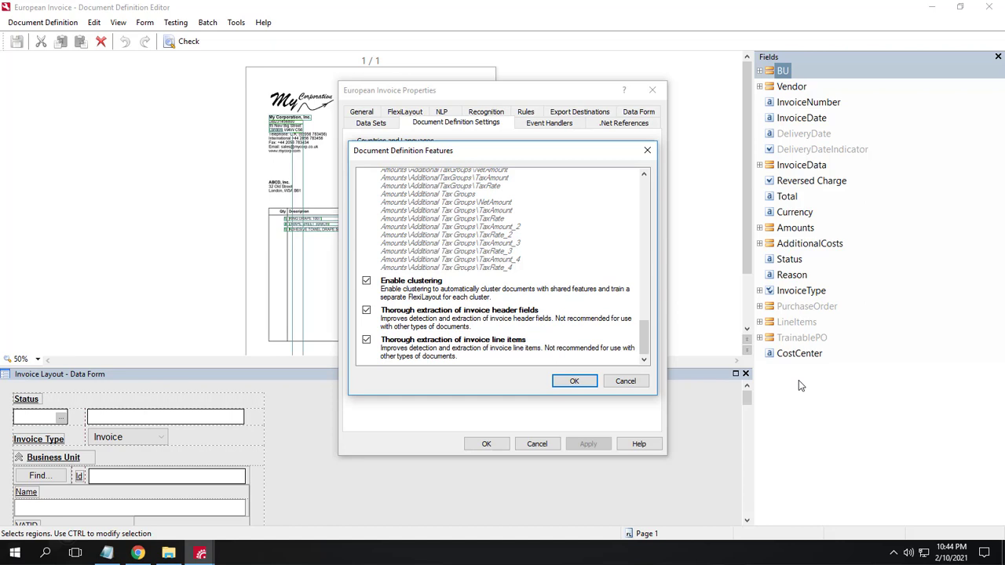
pyautogui.click(628, 382)
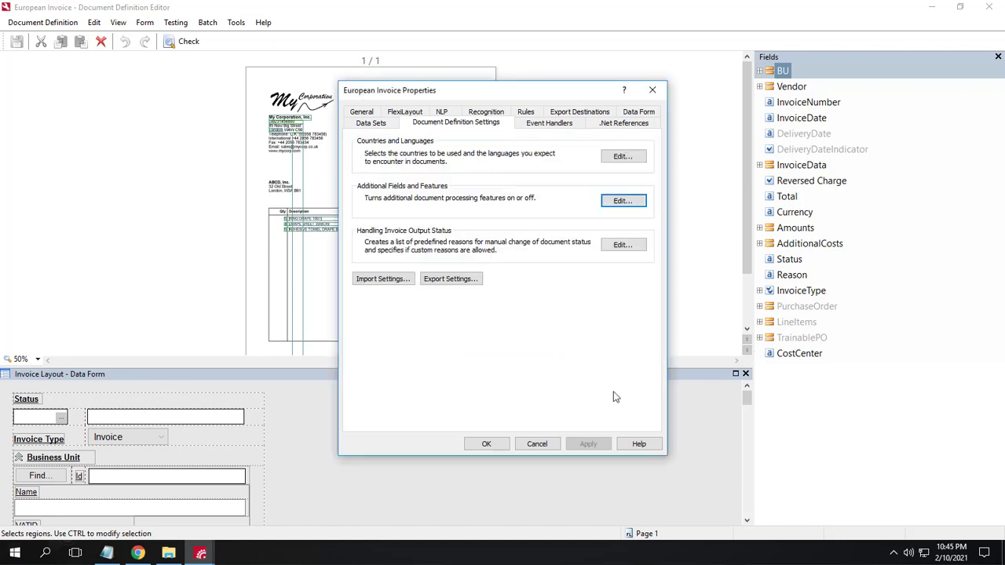
pyautogui.click(539, 444)
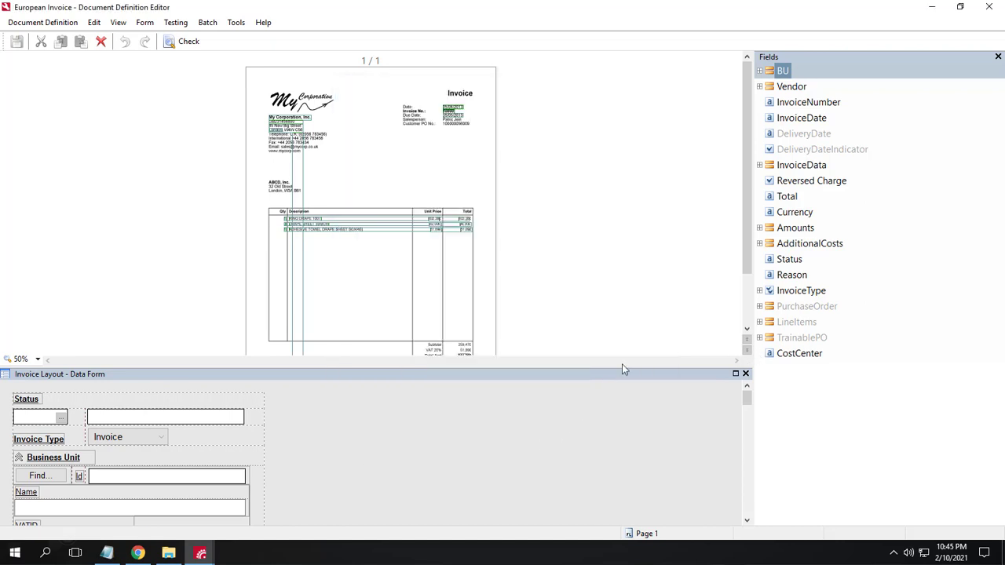
pyautogui.click(989, 9)
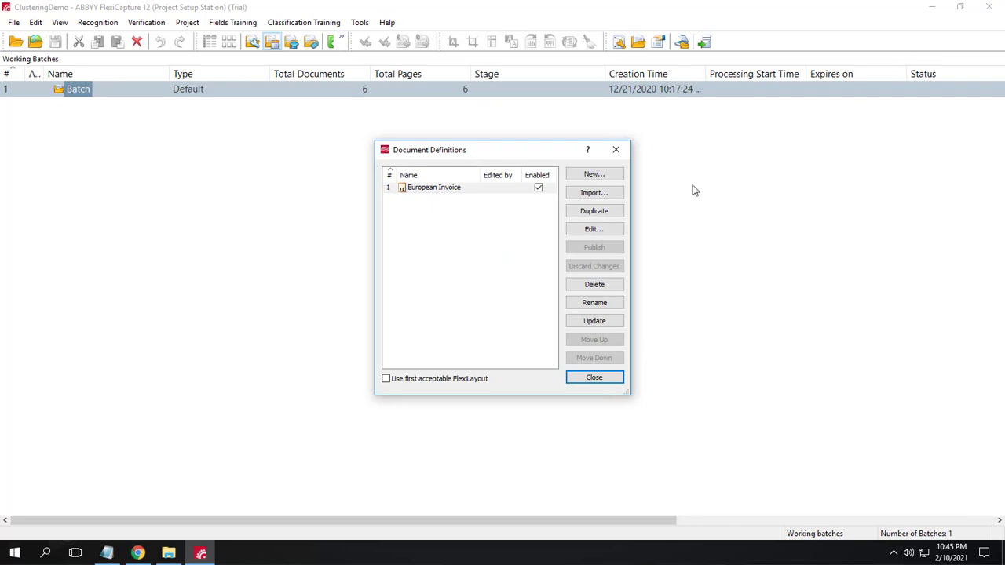
pyautogui.click(598, 378)
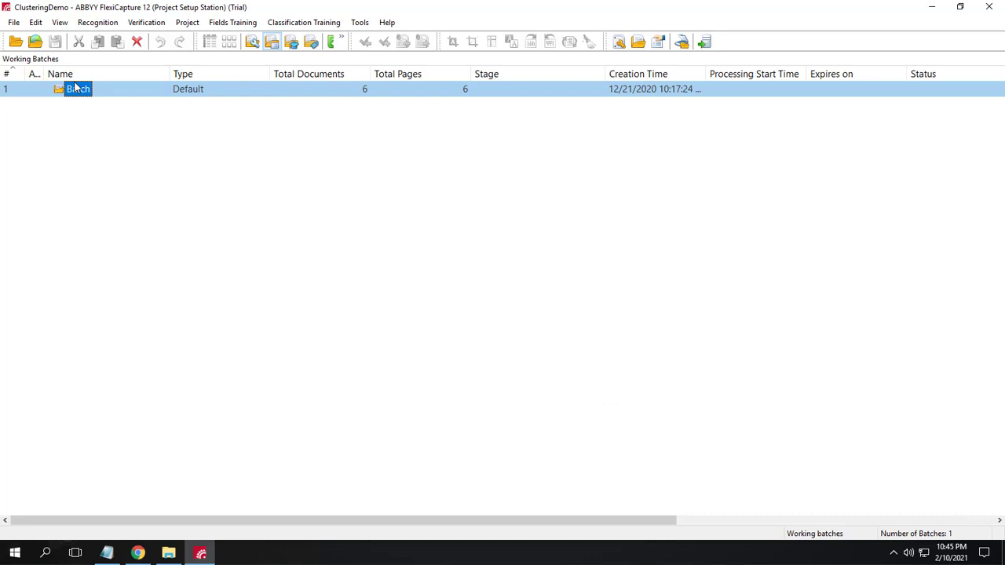
# Rerecognize the working batch and open its list of documents.
pyautogui.click(359, 22)
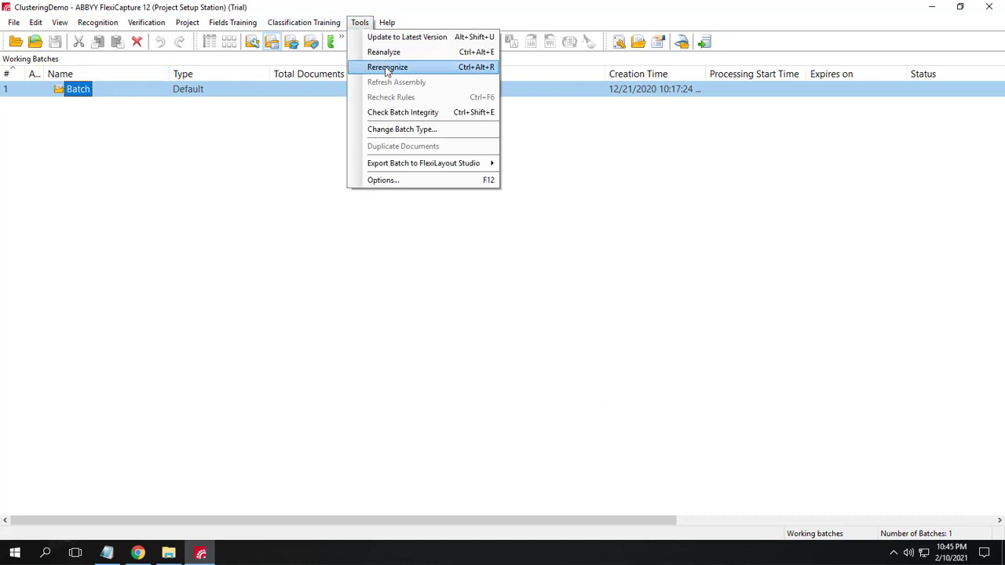
pyautogui.click(388, 68)
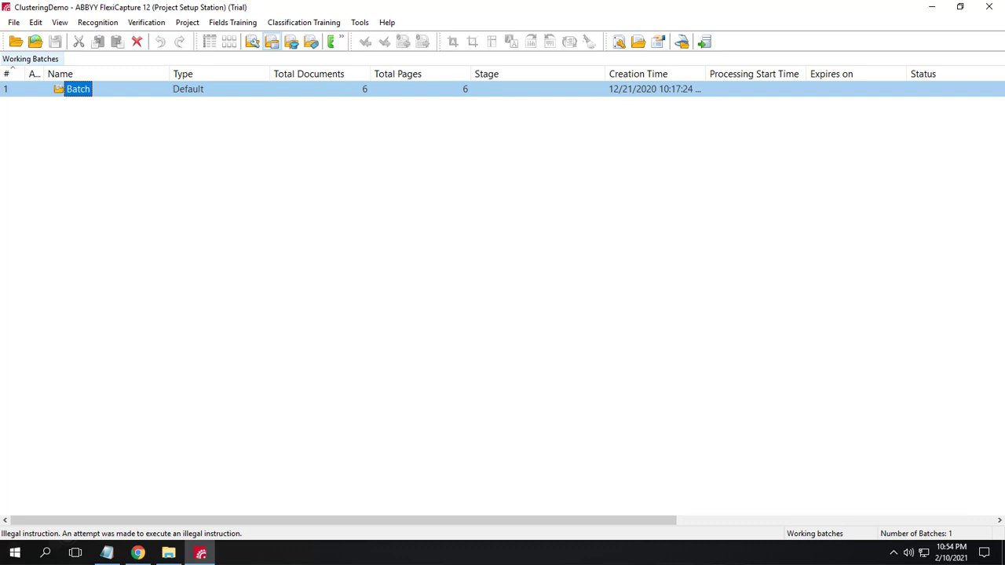
pyautogui.doubleClick(75, 89)
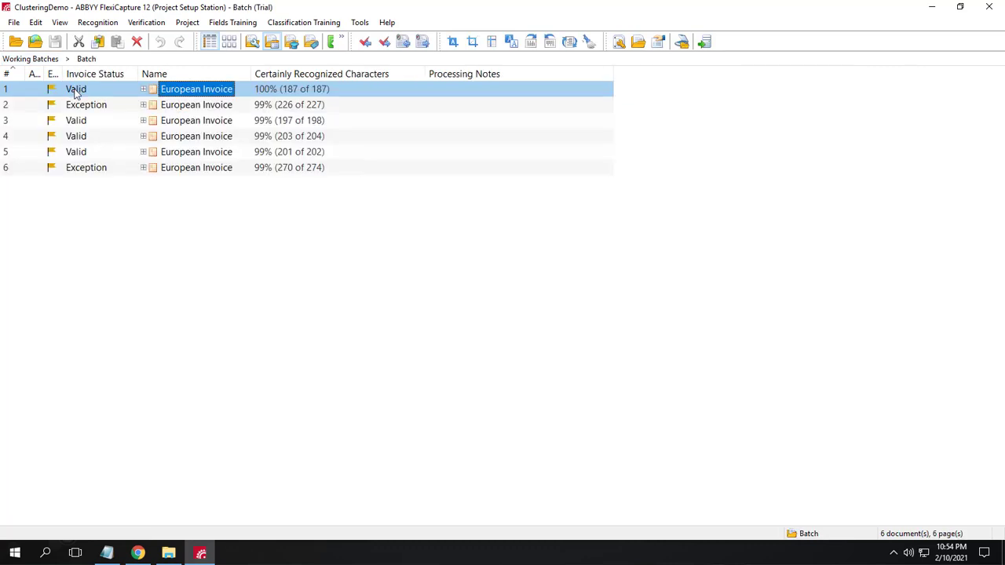
# Open the first invoice and capture its CostCenter field from the word "Headquarters" on the page image.
pyautogui.doubleClick(76, 93)
pyautogui.click(94, 373)
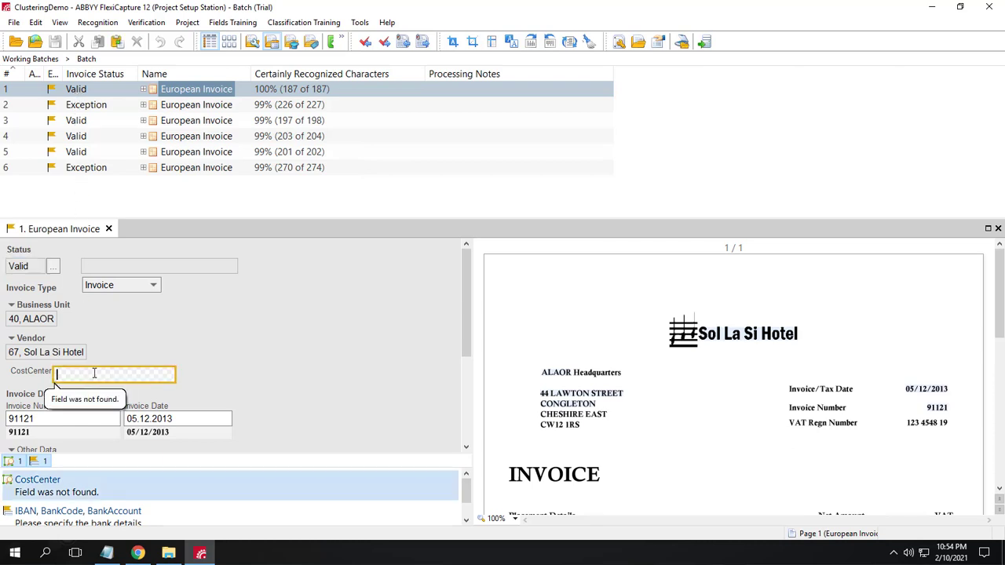
pyautogui.moveTo(563, 368); pyautogui.dragTo(623, 379)
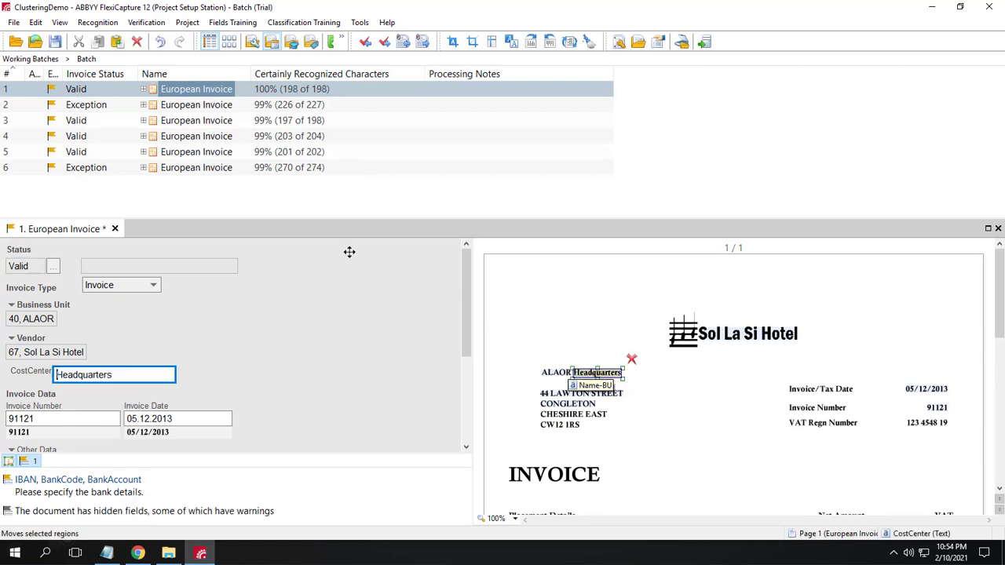
pyautogui.press('Tab')
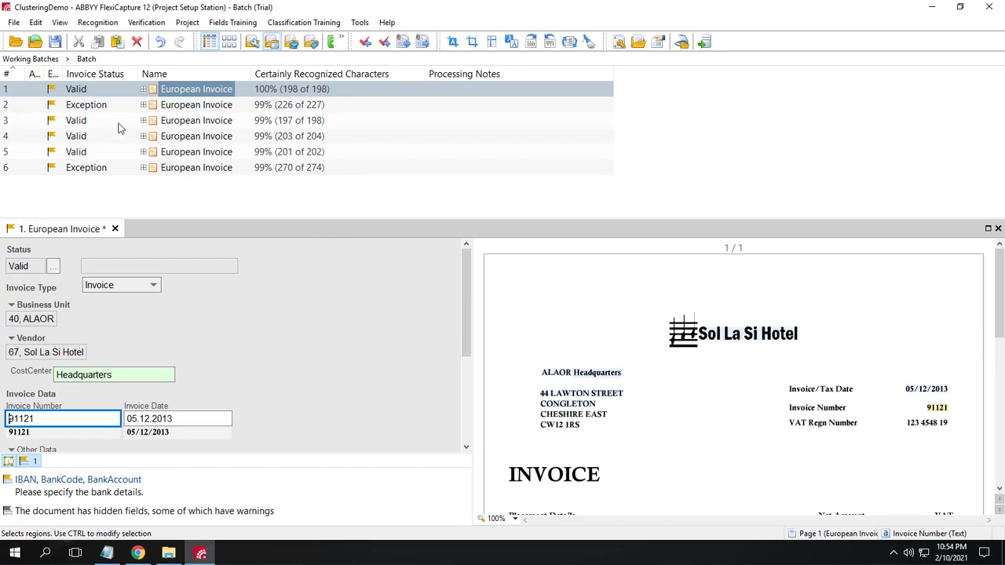
# Capture the second invoice's CostCenter field from the word "CONSTRUCTION" in the company name on the page.
pyautogui.click(81, 108)
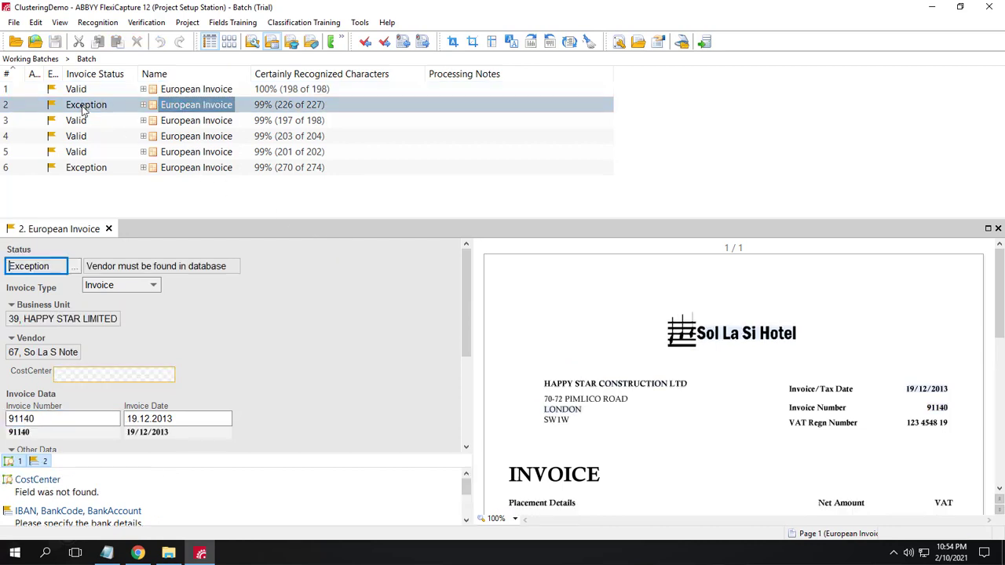
pyautogui.click(71, 374)
pyautogui.click(618, 388)
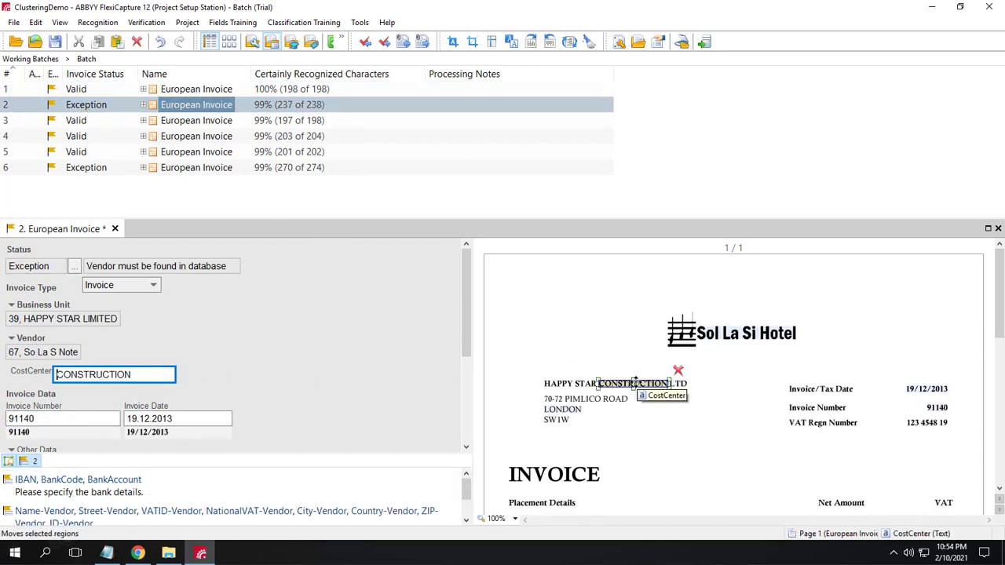
# Capture the third invoice's CostCenter field from the word "MARKETING" below the company name.
pyautogui.click(79, 123)
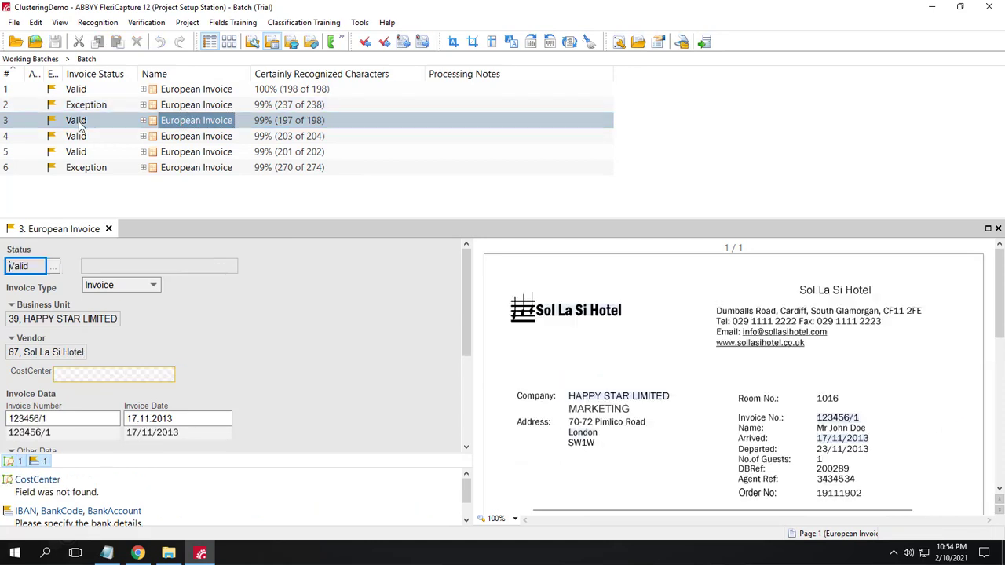
pyautogui.click(91, 375)
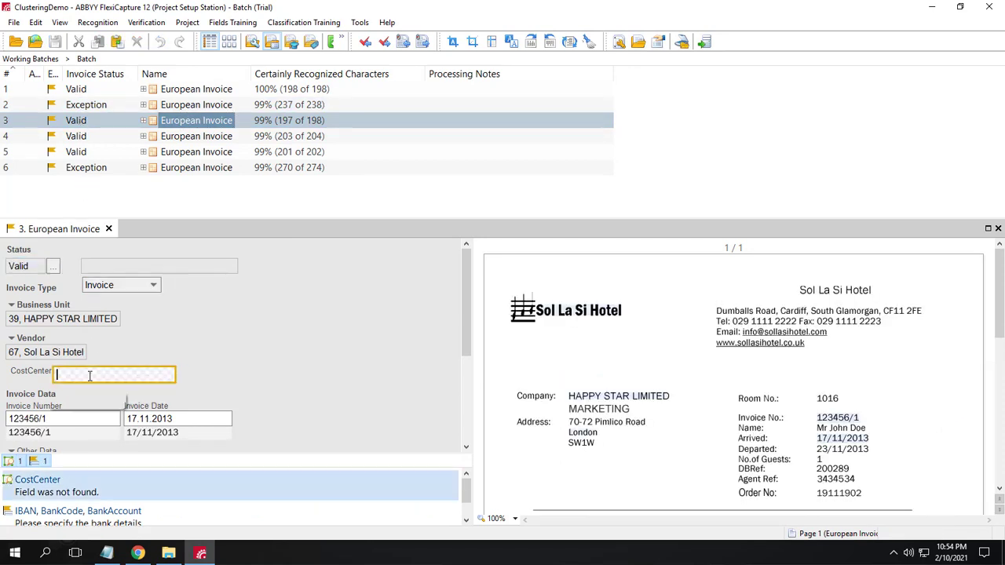
pyautogui.click(599, 408)
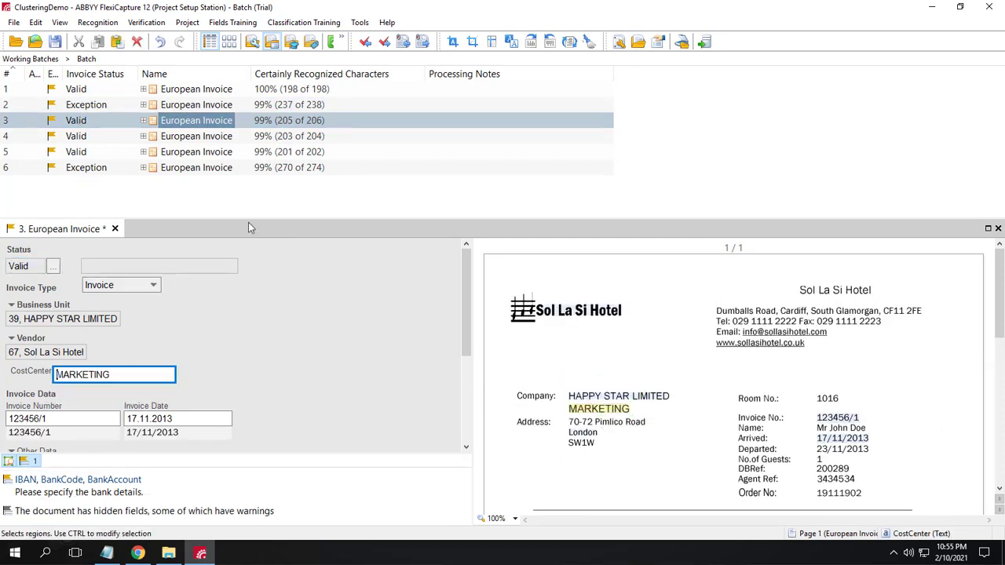
# Capture the fourth invoice's CostCenter field from the text "SERVICES DEPARTMENT" below the company name.
pyautogui.click(85, 137)
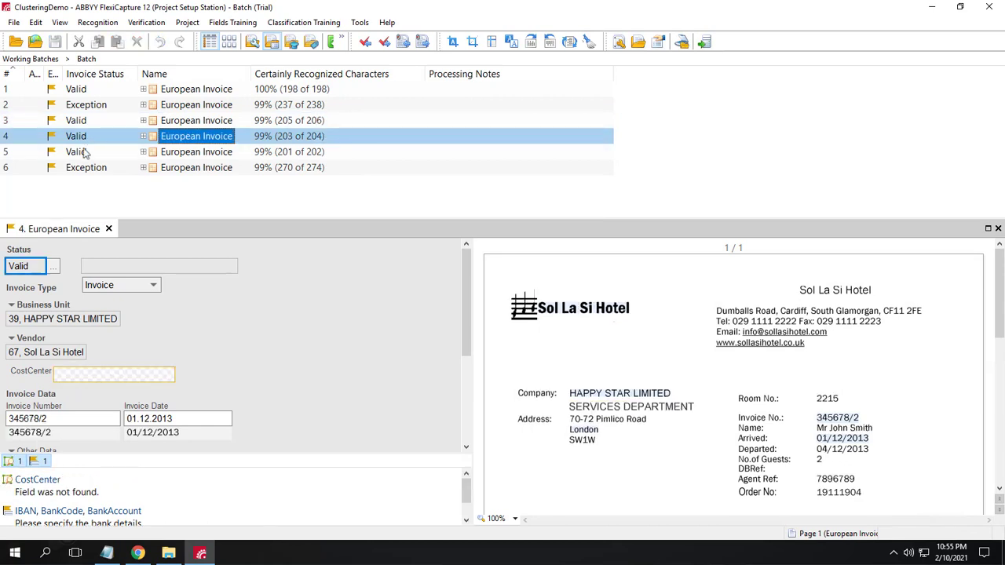
pyautogui.click(88, 374)
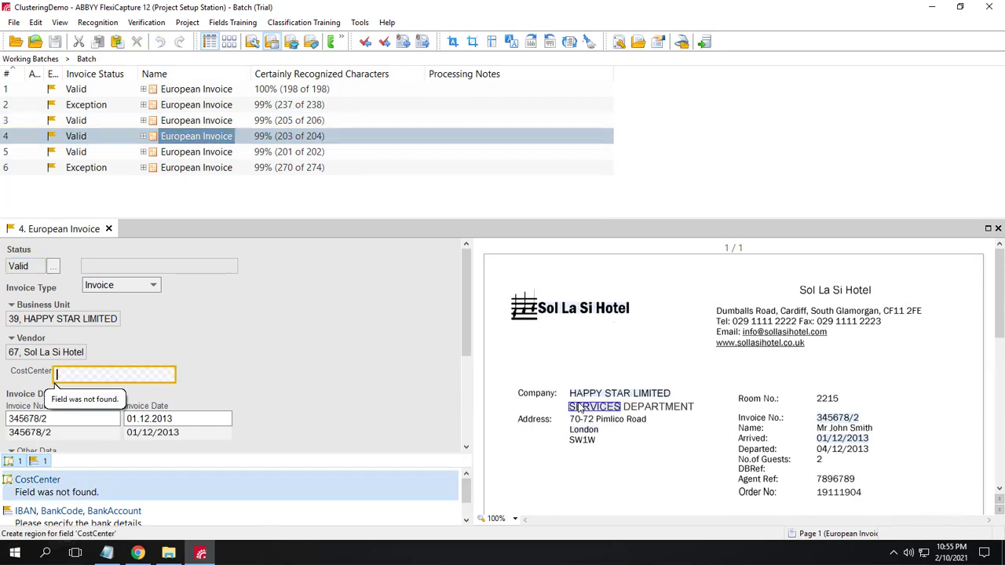
pyautogui.click(656, 408)
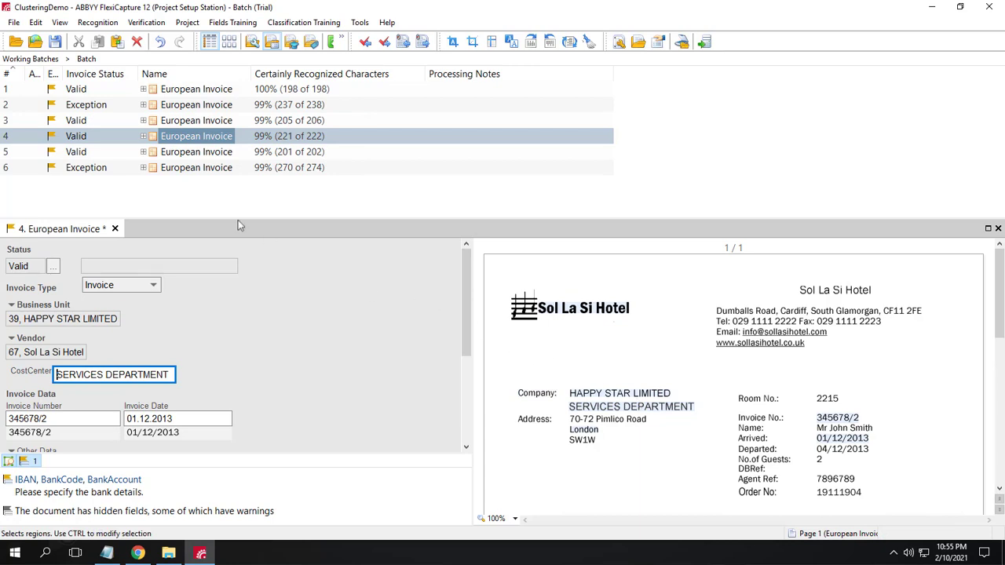
# Capture the fifth invoice's CostCenter field from the word "MARKETING" below the company name.
pyautogui.click(85, 153)
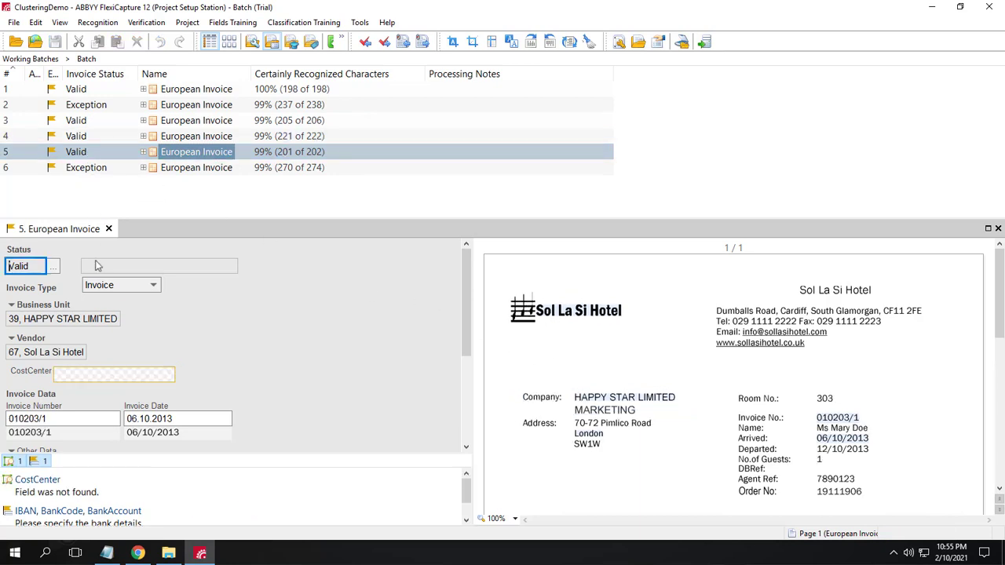
pyautogui.click(108, 370)
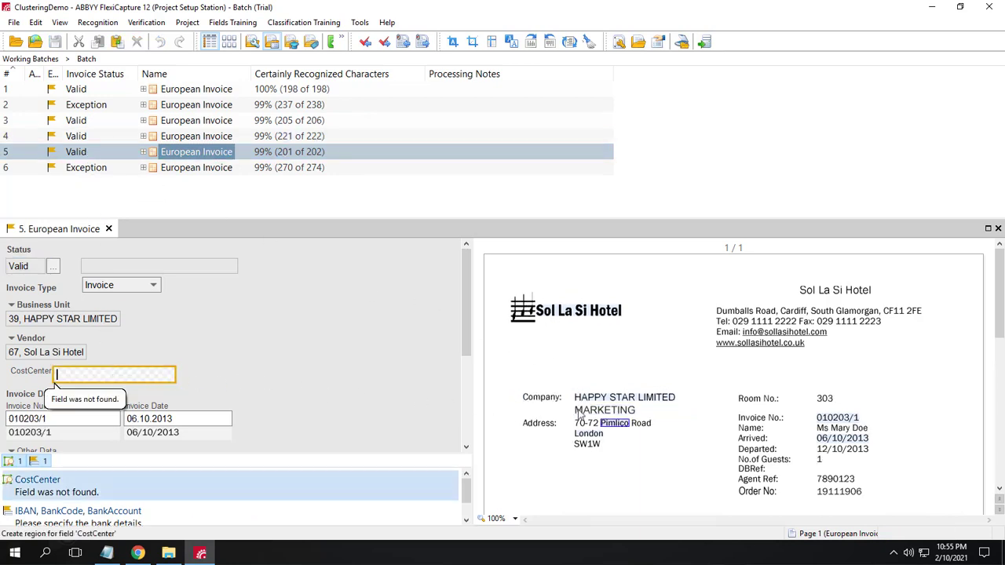
pyautogui.click(604, 409)
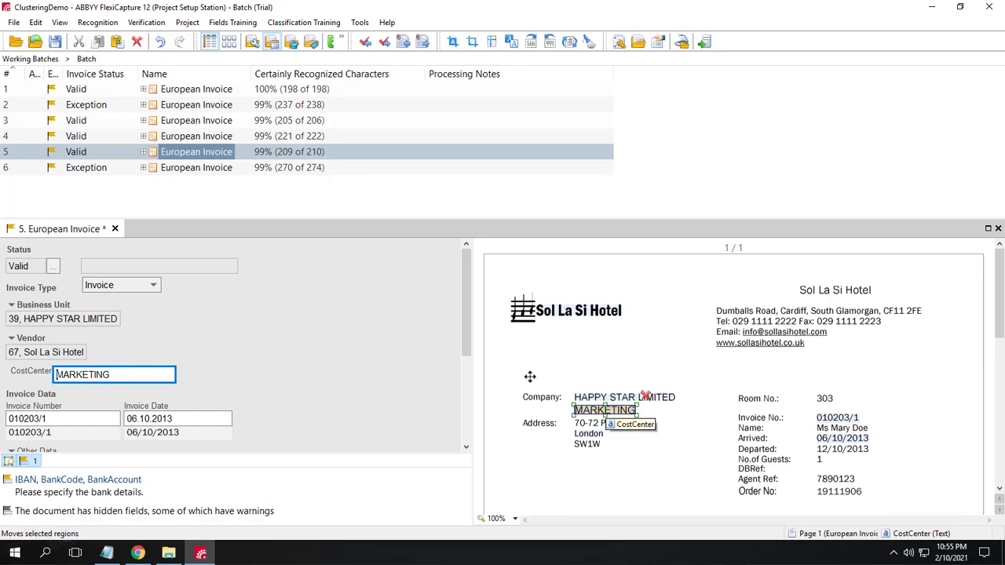
# Capture the sixth invoice's CostCenter field from the text "Professional Services" on the page and save the changes.
pyautogui.click(76, 167)
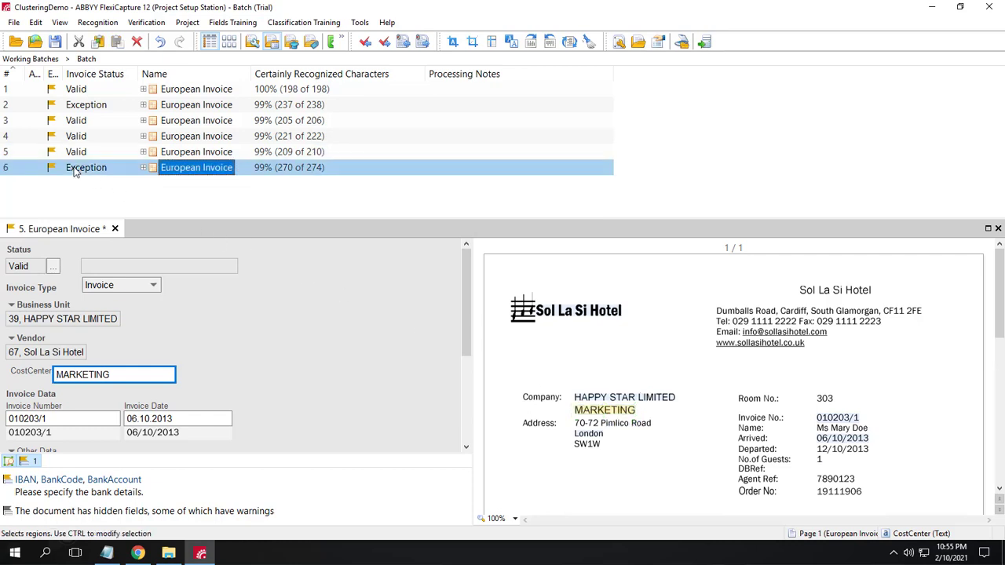
pyautogui.click(110, 374)
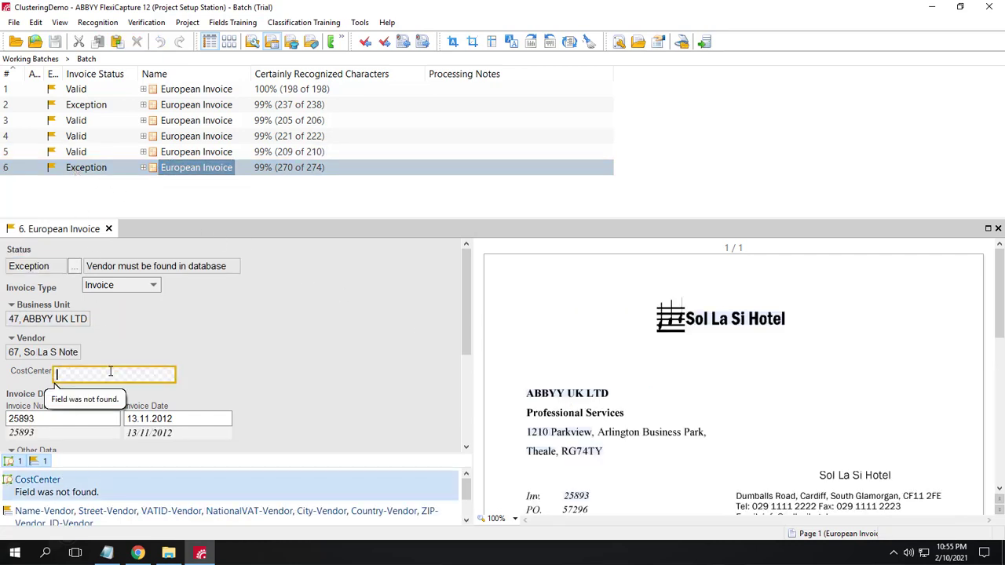
pyautogui.click(611, 413)
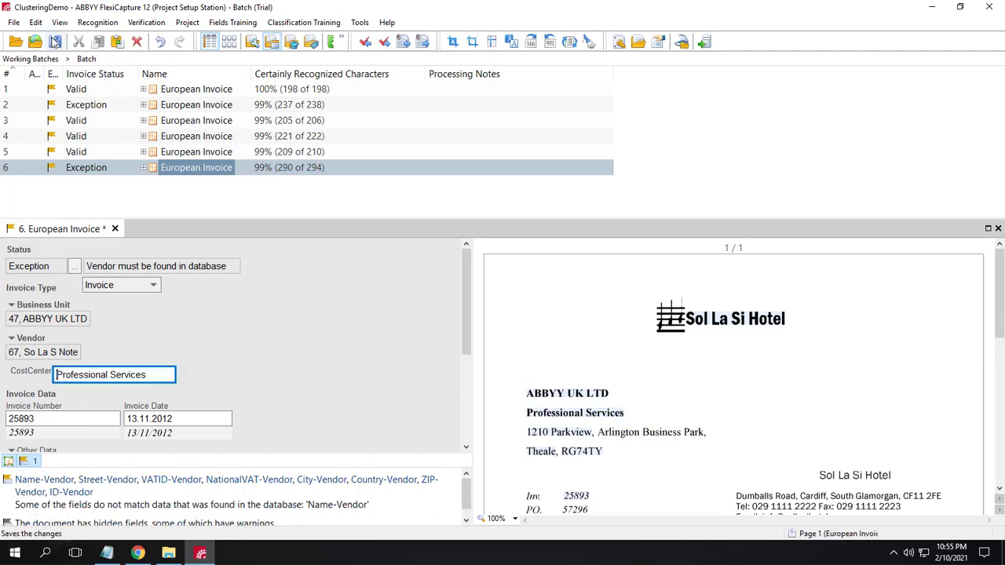
pyautogui.click(54, 41)
# Train the program on all six European Invoice documents in the batch.
pyautogui.click(91, 202)
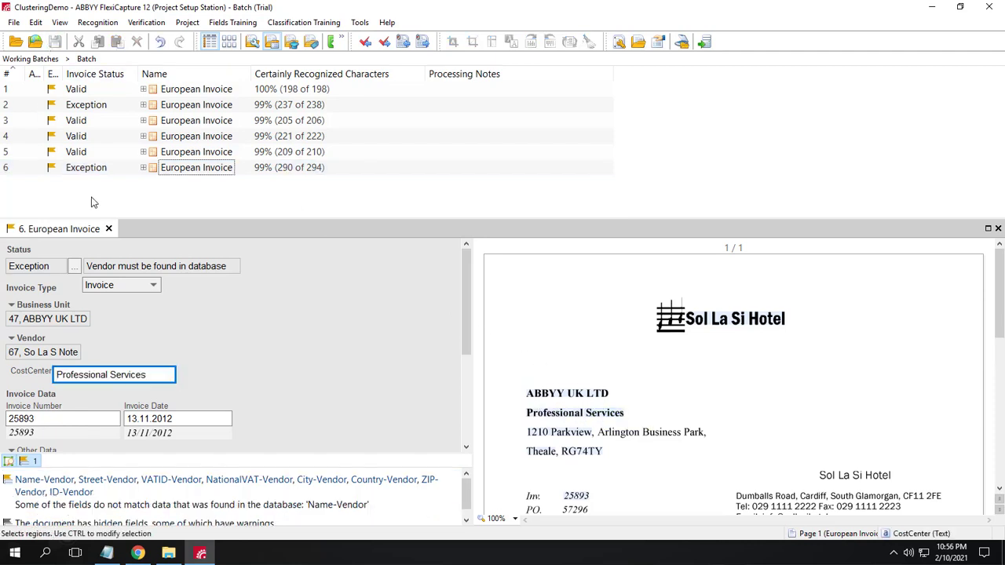
pyautogui.hotkey('ctrl', 'a')
pyautogui.rightClick(198, 93)
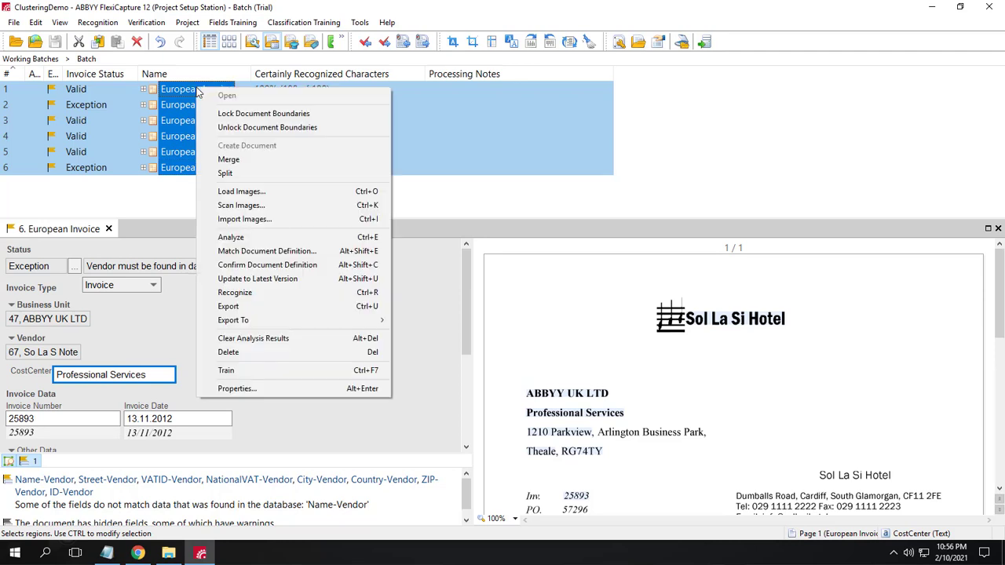
pyautogui.click(226, 370)
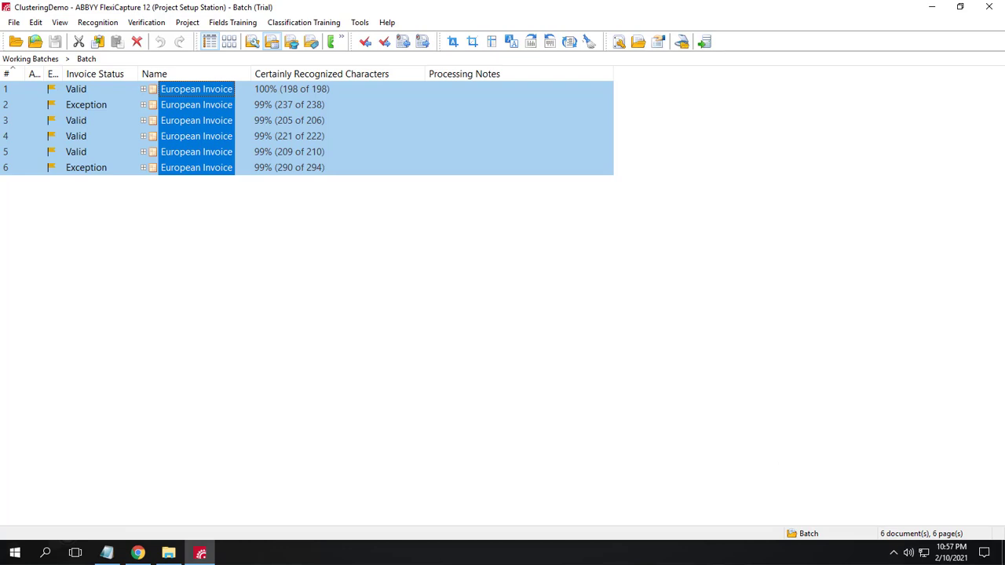
pyautogui.click(71, 89)
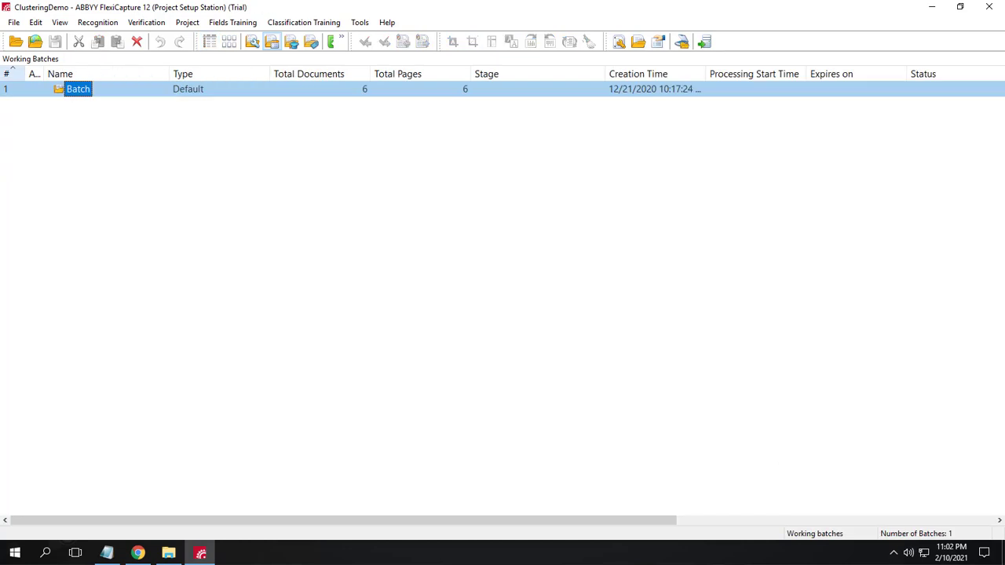
# Open the European Invoice_Sol La Si Hotel batch among the field extraction training batches.
pyautogui.click(60, 22)
pyautogui.click(99, 67)
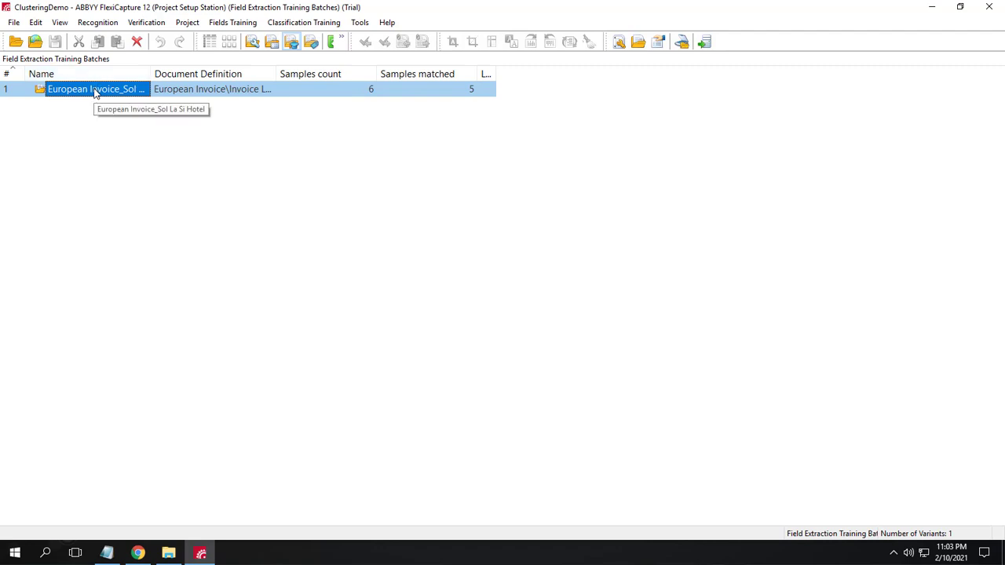
pyautogui.doubleClick(95, 91)
# Check the ClusterId registration parameter in the properties of the first and second training documents.
pyautogui.rightClick(168, 93)
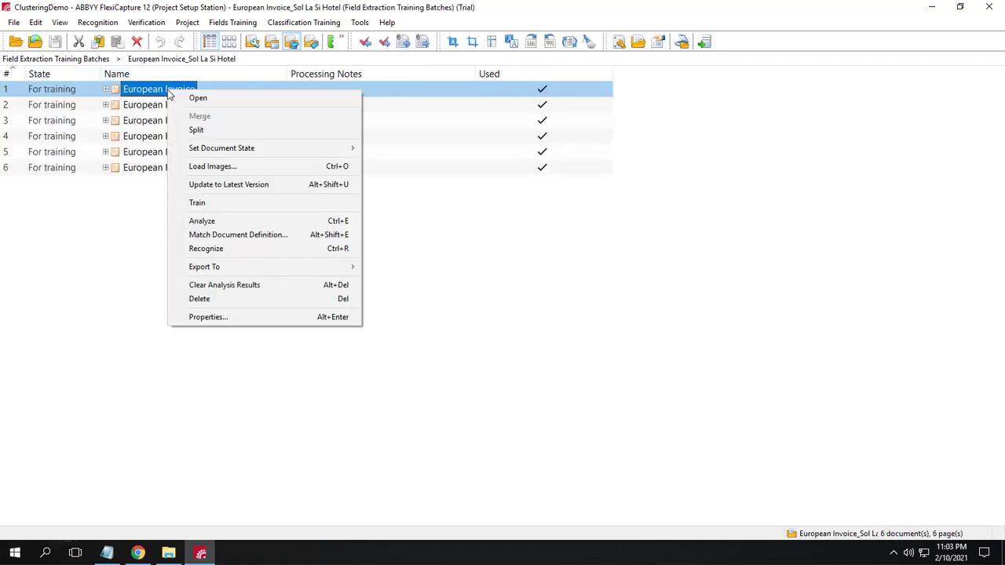
pyautogui.click(204, 317)
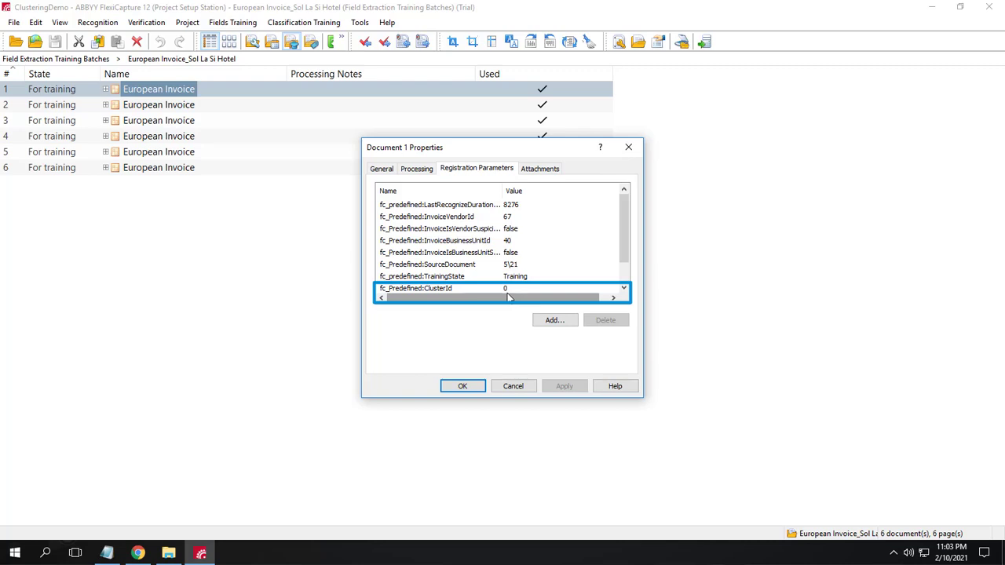
pyautogui.click(513, 386)
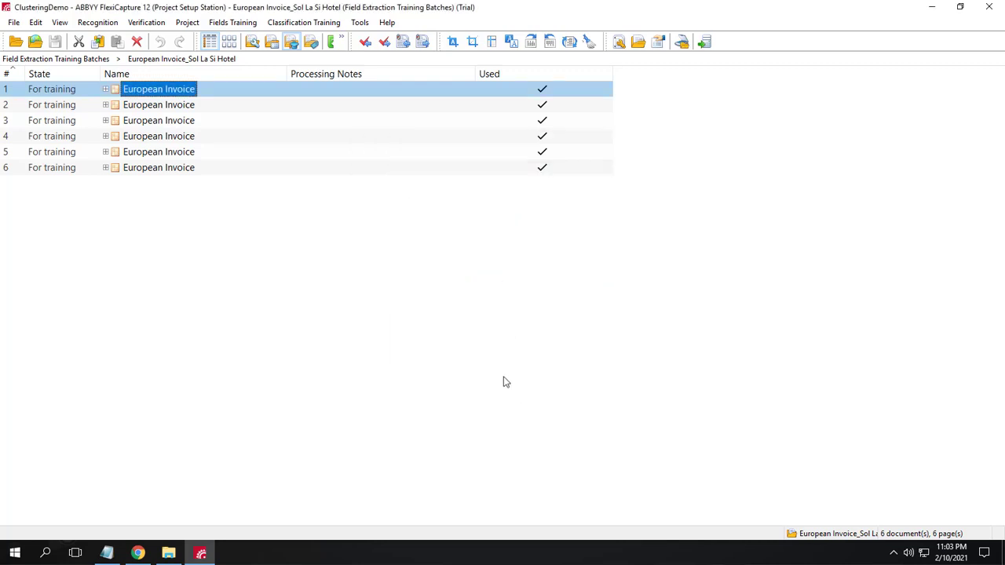
pyautogui.rightClick(149, 110)
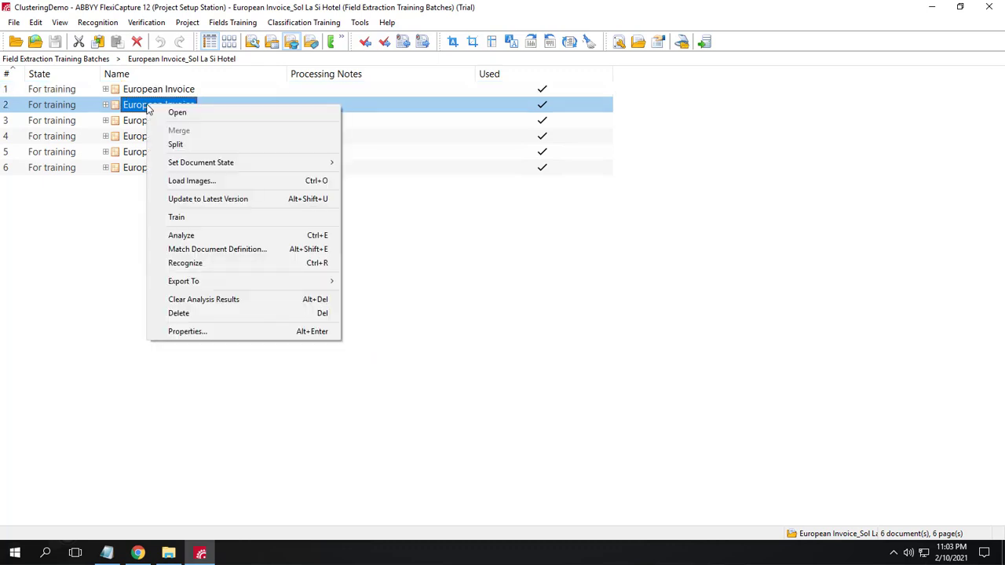
pyautogui.click(196, 332)
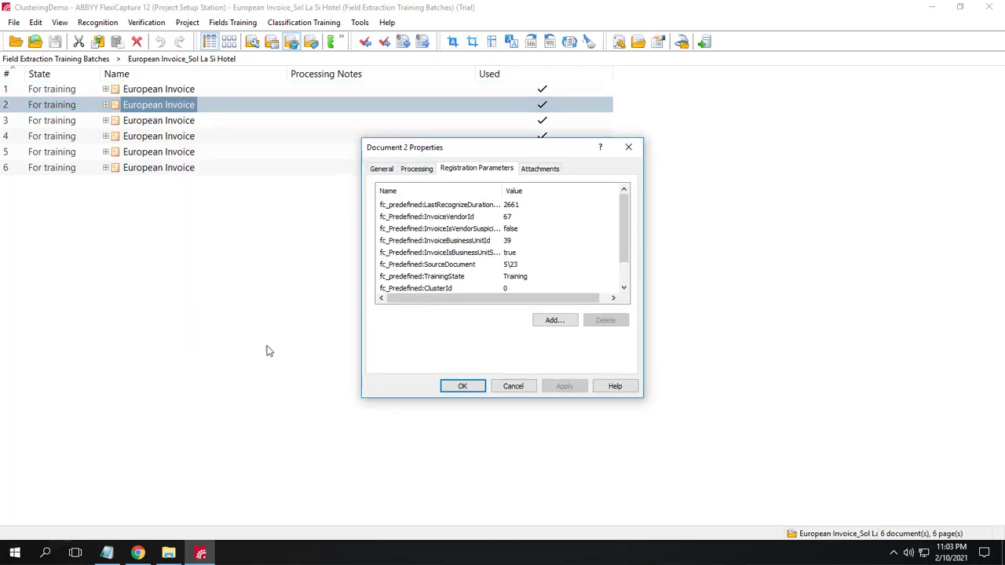
pyautogui.click(512, 386)
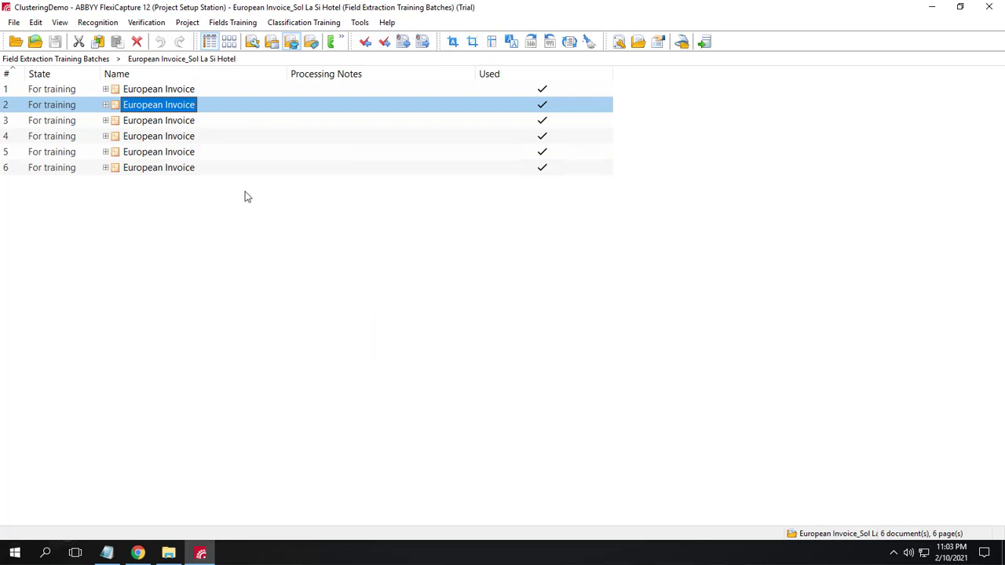
# Check the ClusterId registration parameter in the third training document's properties.
pyautogui.click(146, 124)
pyautogui.rightClick(146, 124)
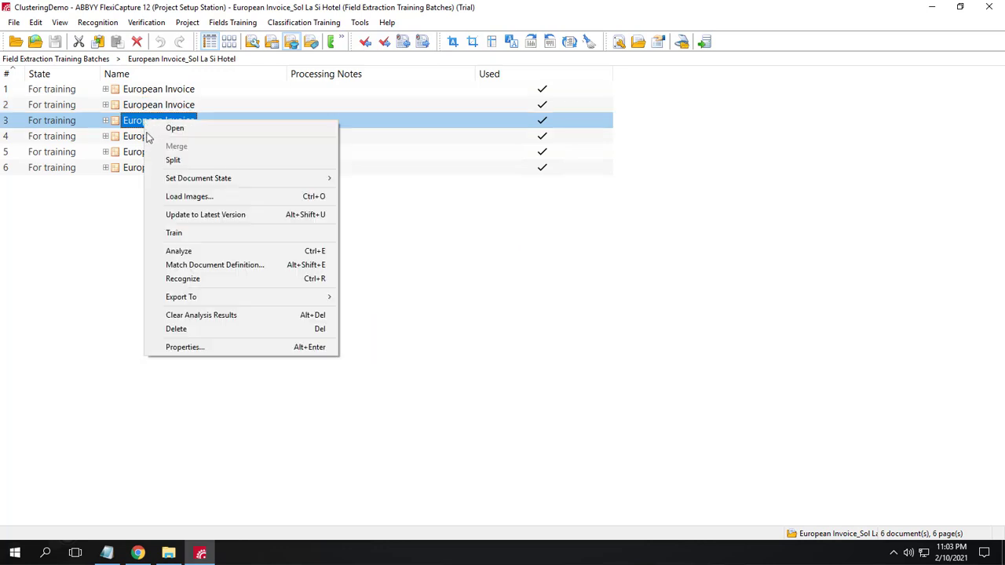
pyautogui.click(190, 348)
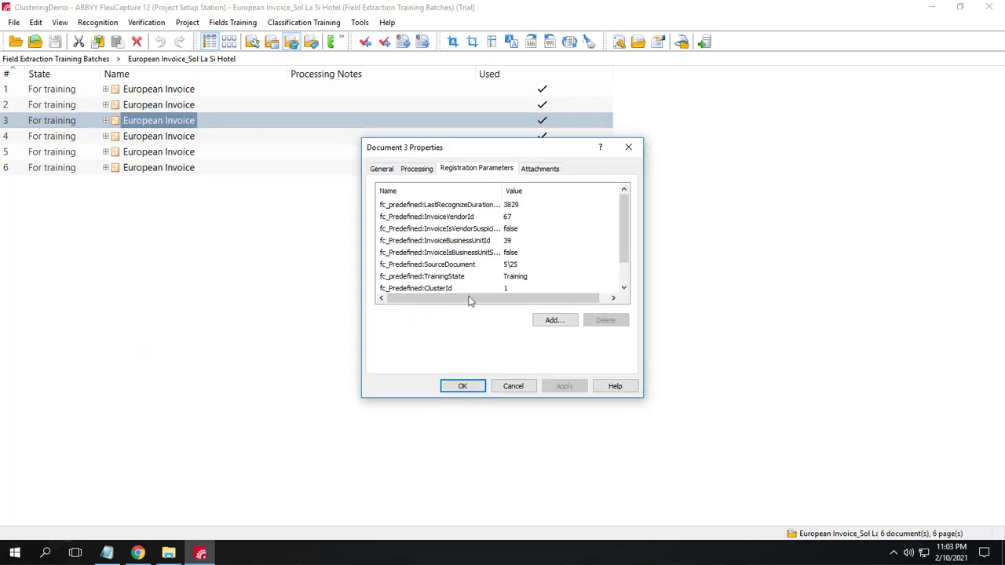